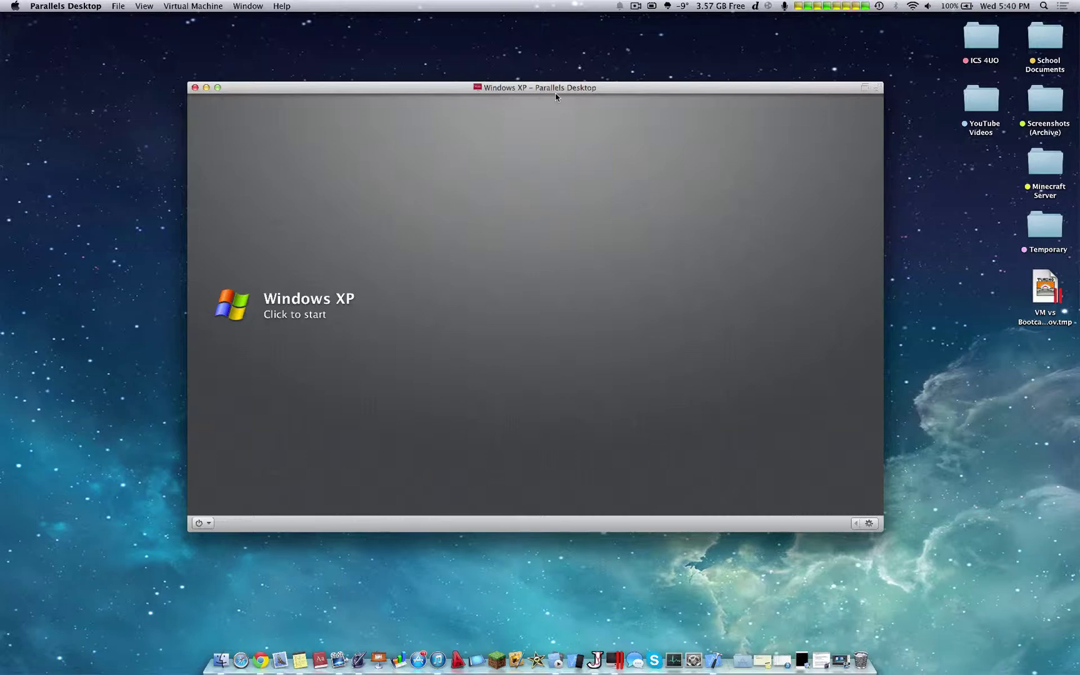
- Drag the Windows XP – Parallels Desktop window a little right and down by its title bar
{"action": "mouse_move", "coordinate": [427, 90]}
{"action": "left_mouse_down"}
{"action": "mouse_move", "coordinate": [755, 143]}
{"action": "mouse_move", "coordinate": [203, 107]}
{"action": "mouse_move", "coordinate": [417, 95]}
{"action": "left_mouse_up"}
- Open About This Mac's Storage view listing Macintosh HD, BOOTCAMP and the USB disk
{"action": "left_click", "coordinate": [10, 8]}
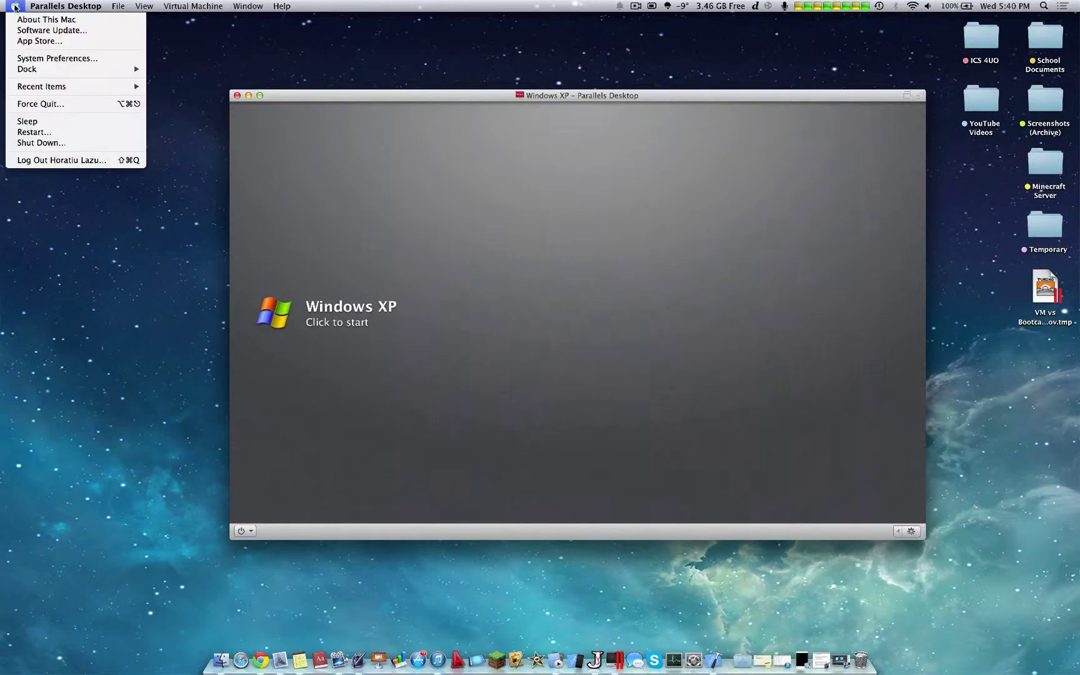
{"action": "left_click", "coordinate": [37, 18]}
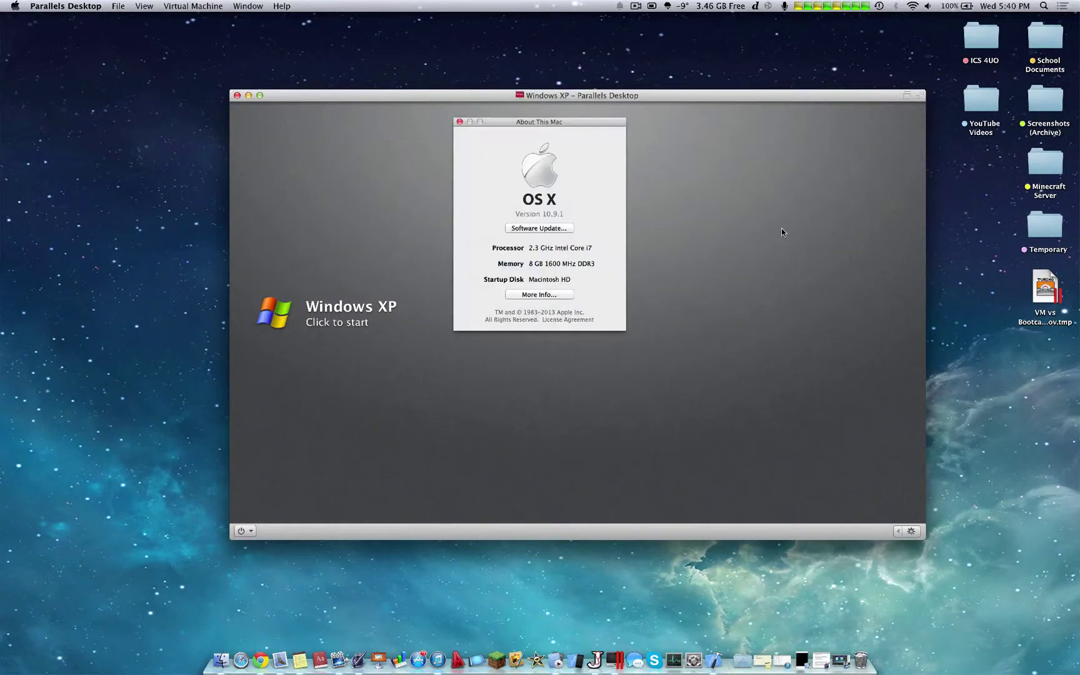
{"action": "left_click", "coordinate": [530, 295]}
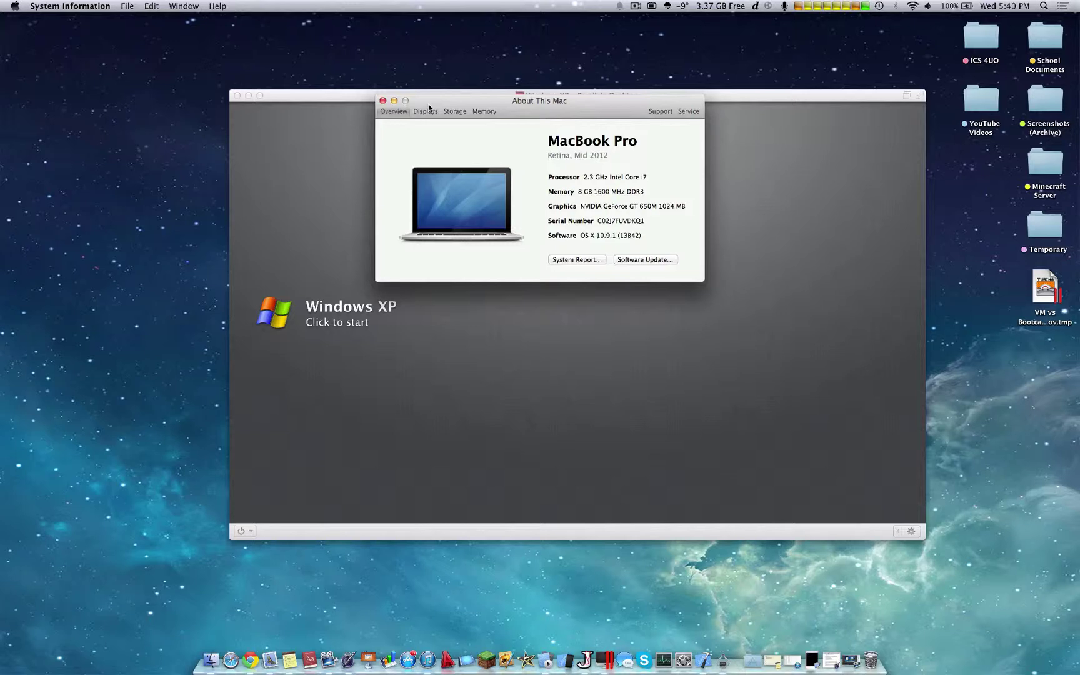
{"action": "left_click", "coordinate": [455, 111]}
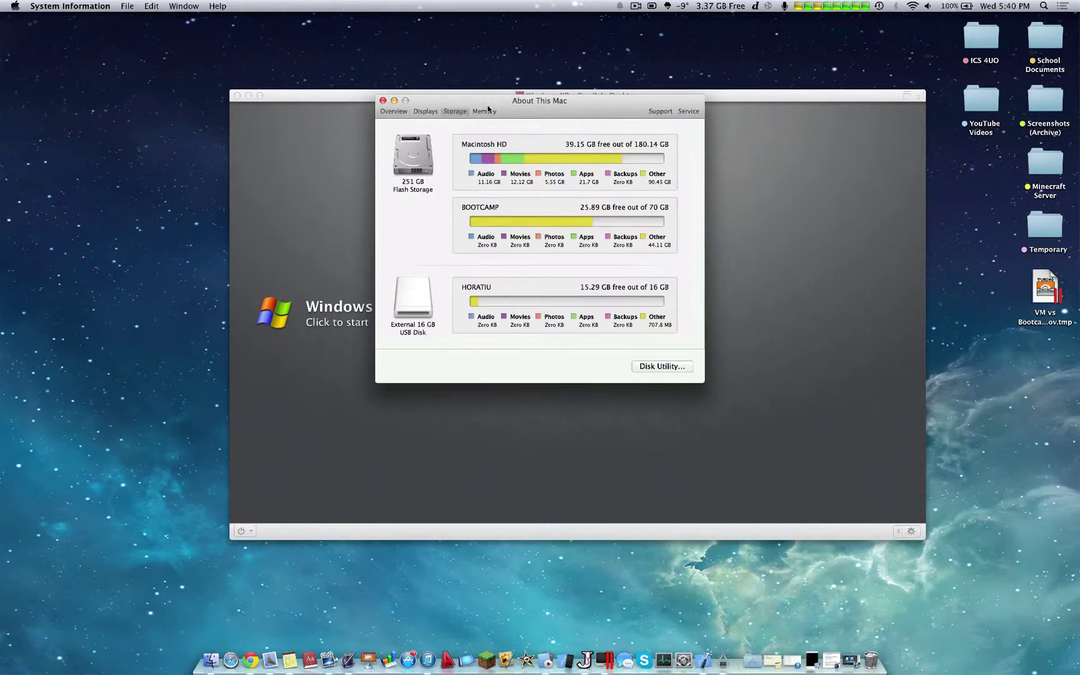
- Move the storage window right, highlight the BOOTCAMP volume, and bring the Windows XP window forward
{"action": "left_click_drag", "start_coordinate": [488, 109], "coordinate": [701, 101]}
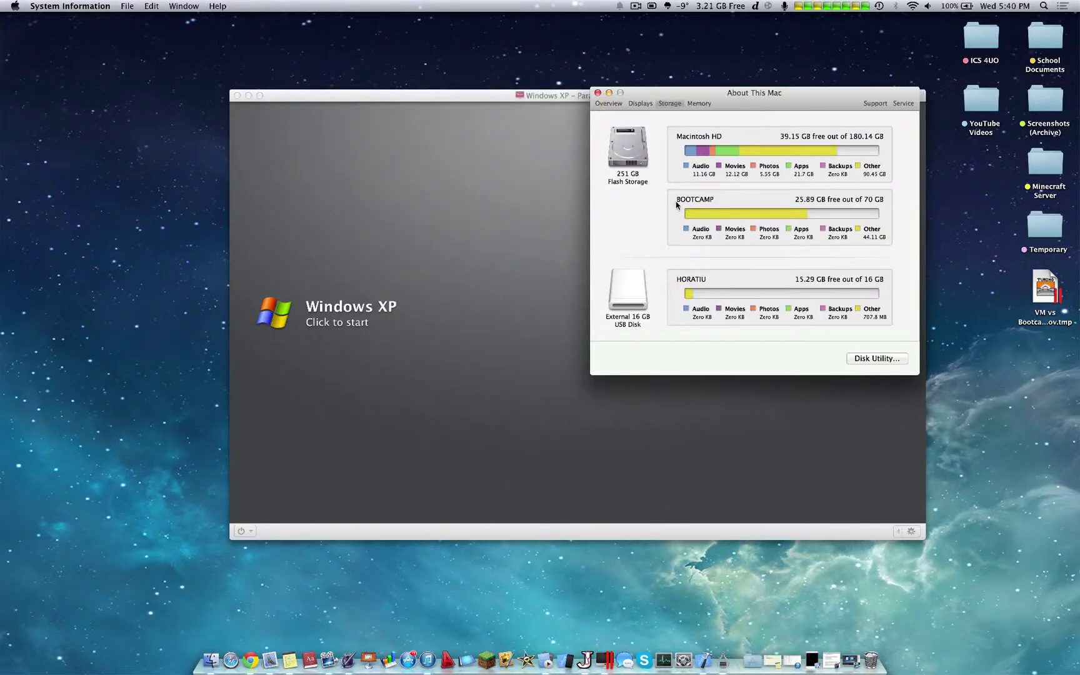
{"action": "left_click_drag", "start_coordinate": [678, 200], "coordinate": [754, 205]}
{"action": "left_click_drag", "start_coordinate": [782, 113], "coordinate": [818, 80]}
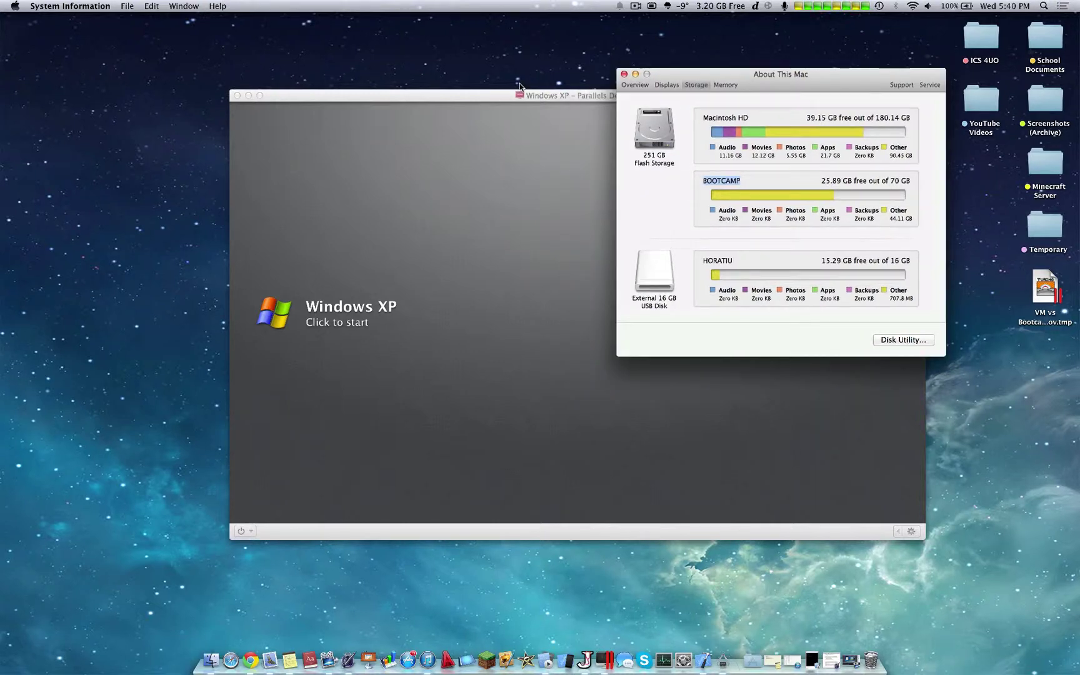
{"action": "left_click_drag", "start_coordinate": [520, 95], "coordinate": [466, 137]}
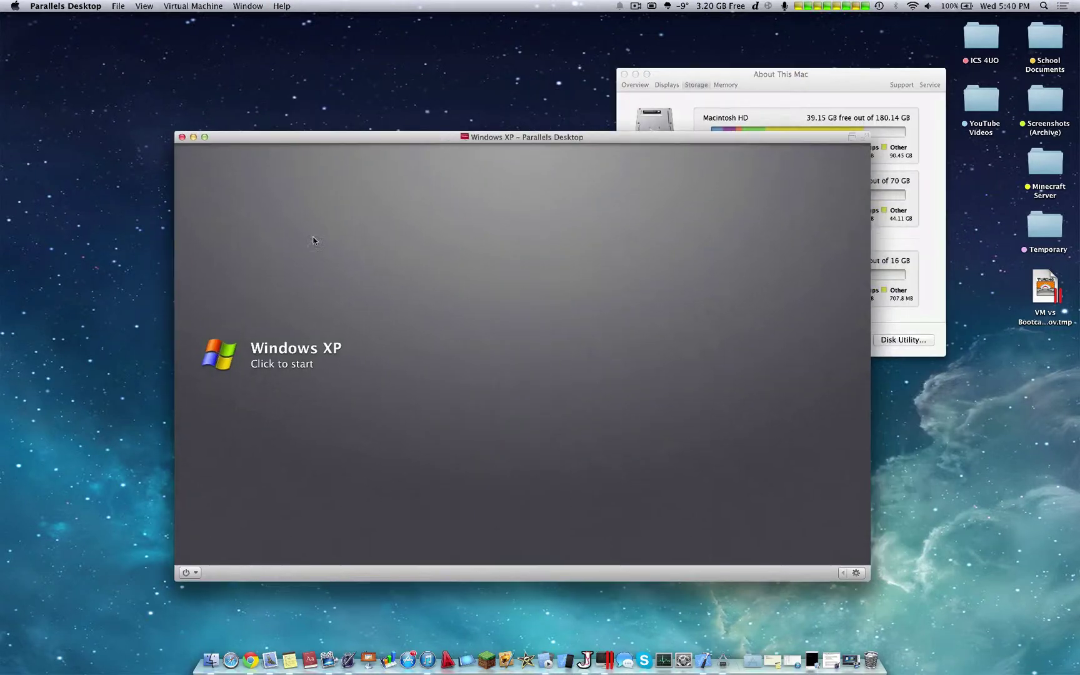
- Open the Windows XP VM's configuration from its context menu and close About This Mac
{"action": "right_click", "coordinate": [243, 369]}
{"action": "left_click", "coordinate": [300, 384]}
{"action": "left_click", "coordinate": [625, 73]}
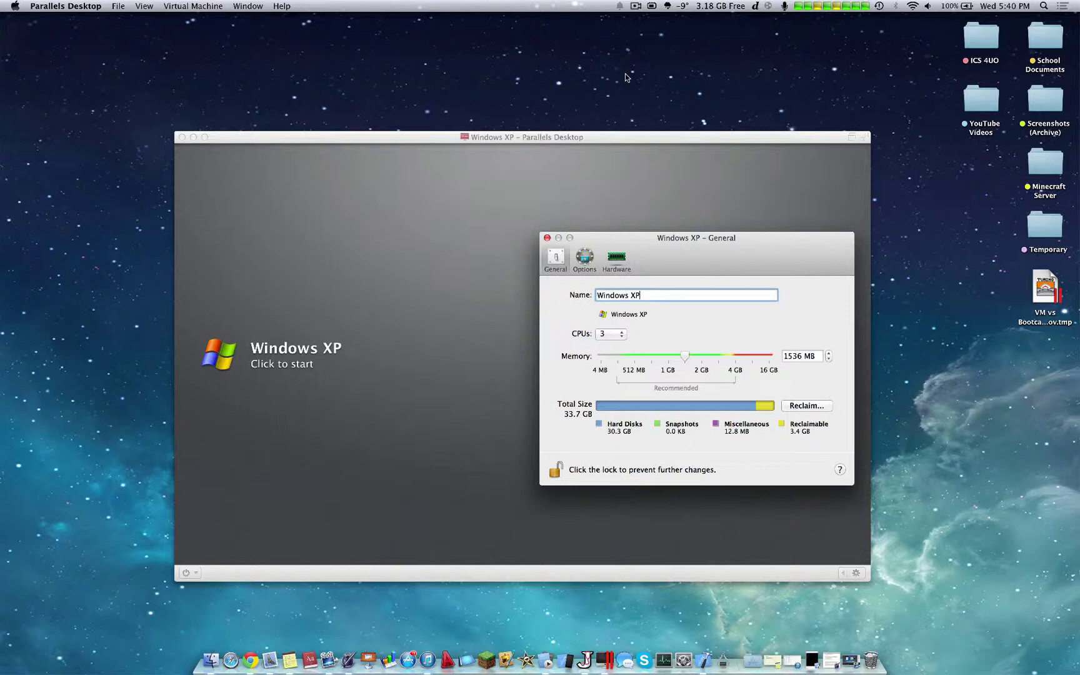
- Position the General settings window near the top, showing 3 CPUs and 1536 MB memory
{"action": "left_click_drag", "start_coordinate": [676, 283], "coordinate": [687, 156]}
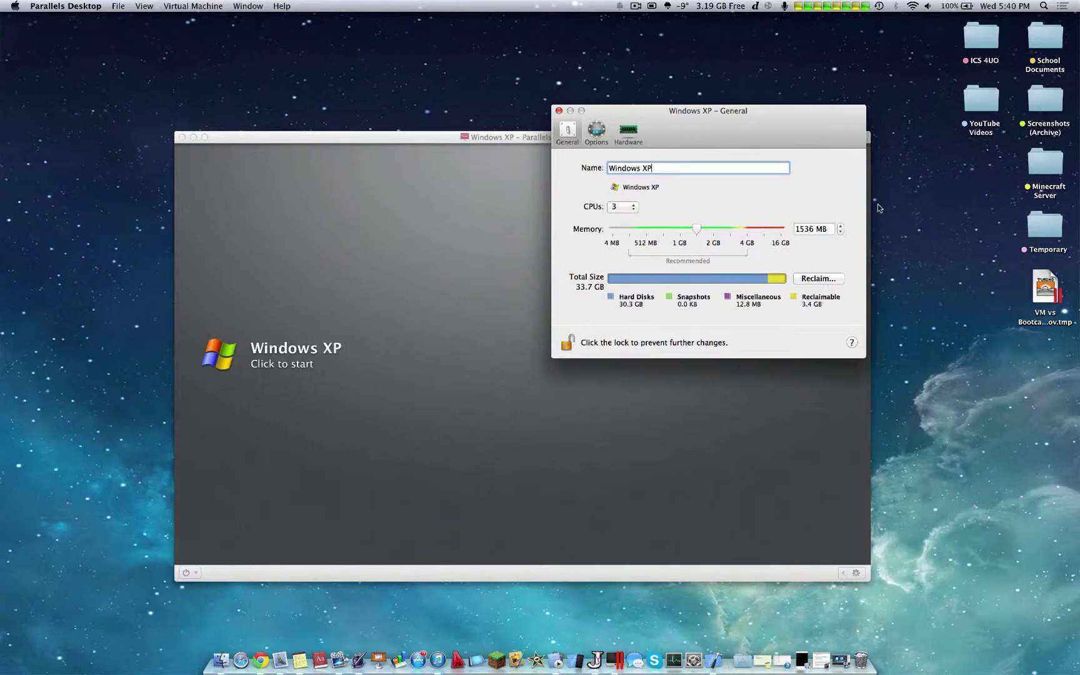
{"action": "left_click_drag", "start_coordinate": [760, 120], "coordinate": [768, 109]}
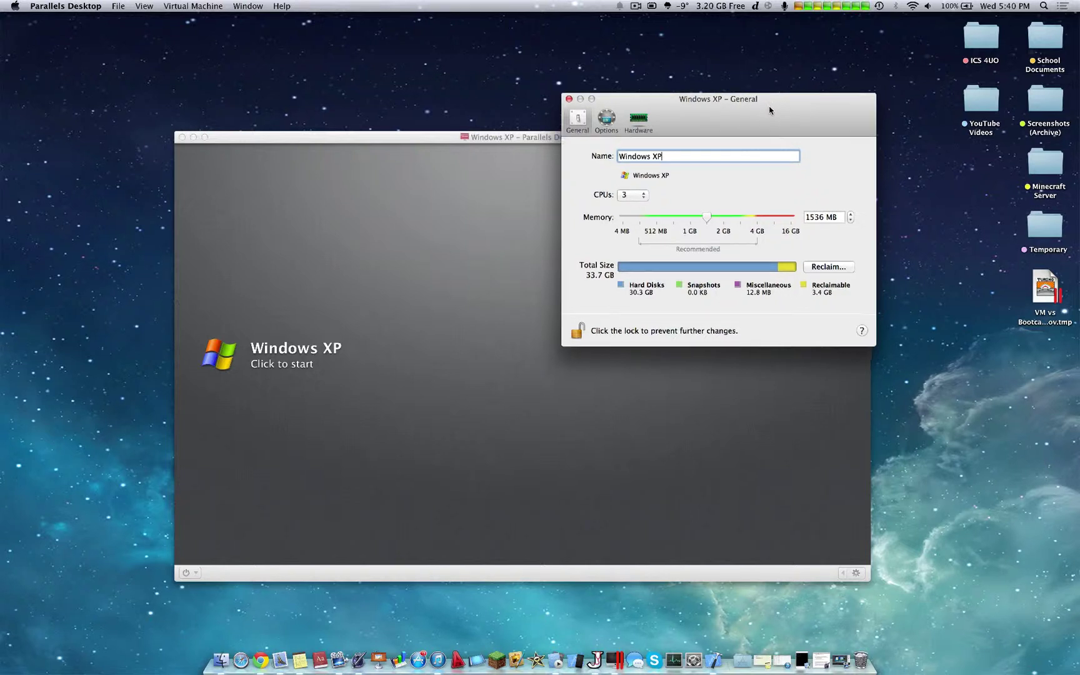
{"action": "left_click_drag", "start_coordinate": [769, 110], "coordinate": [780, 91]}
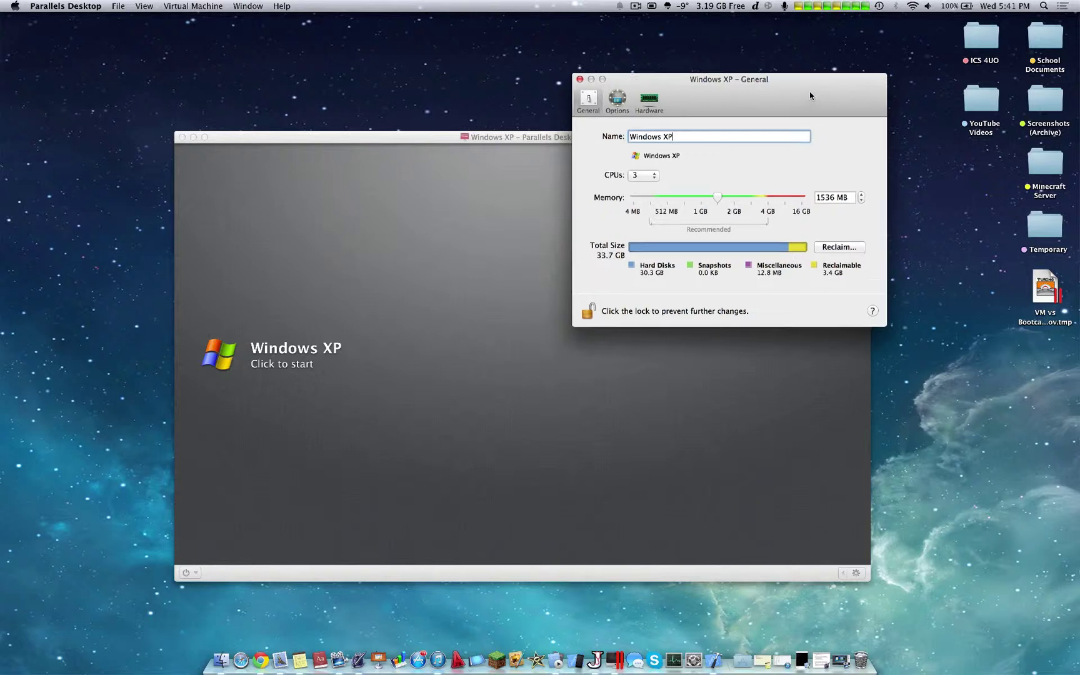
{"action": "left_click_drag", "start_coordinate": [810, 96], "coordinate": [811, 81]}
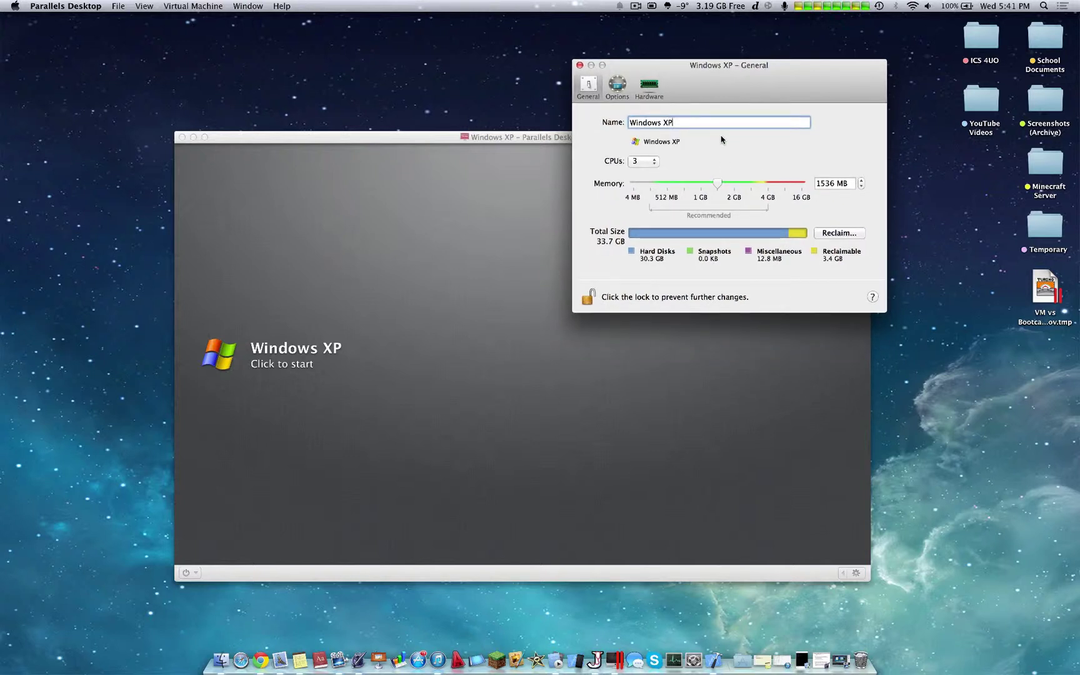
{"action": "left_click_drag", "start_coordinate": [666, 93], "coordinate": [675, 83]}
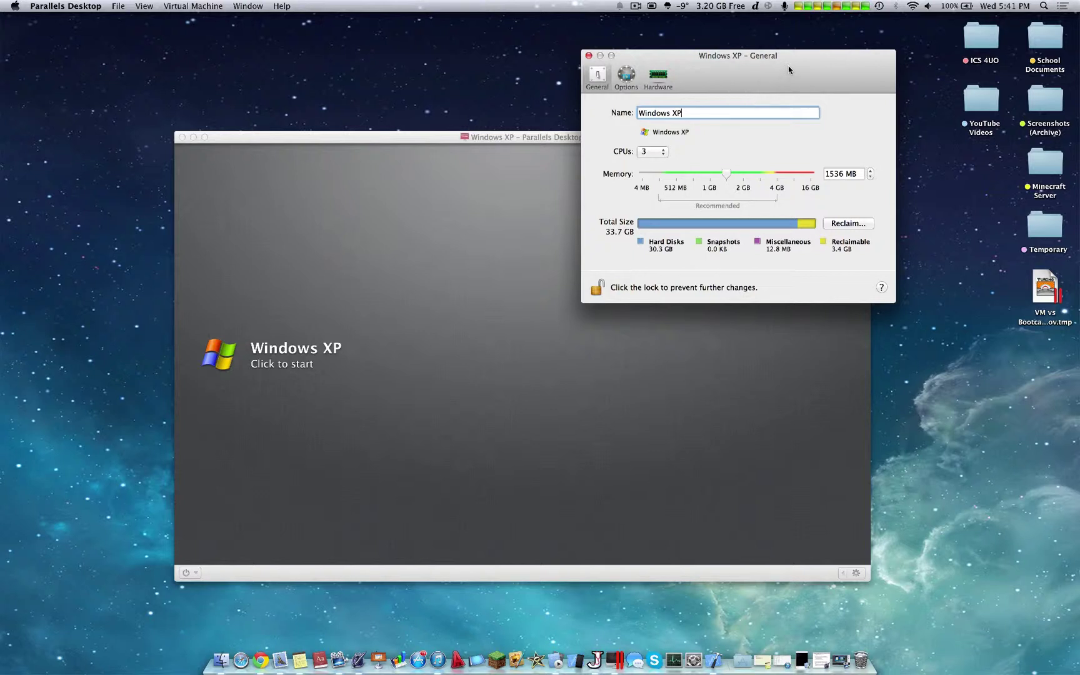
{"action": "left_click_drag", "start_coordinate": [788, 66], "coordinate": [798, 65]}
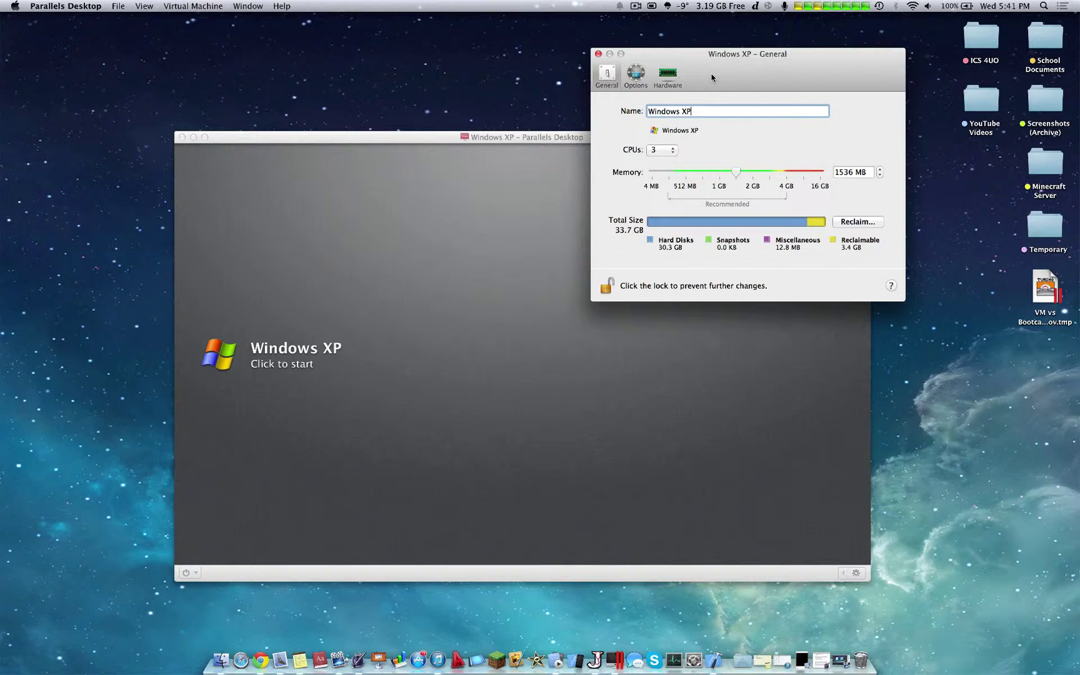
- Keep the virtual machine at 3 CPUs and lower its memory to 1024 MB
{"action": "left_click", "coordinate": [653, 142]}
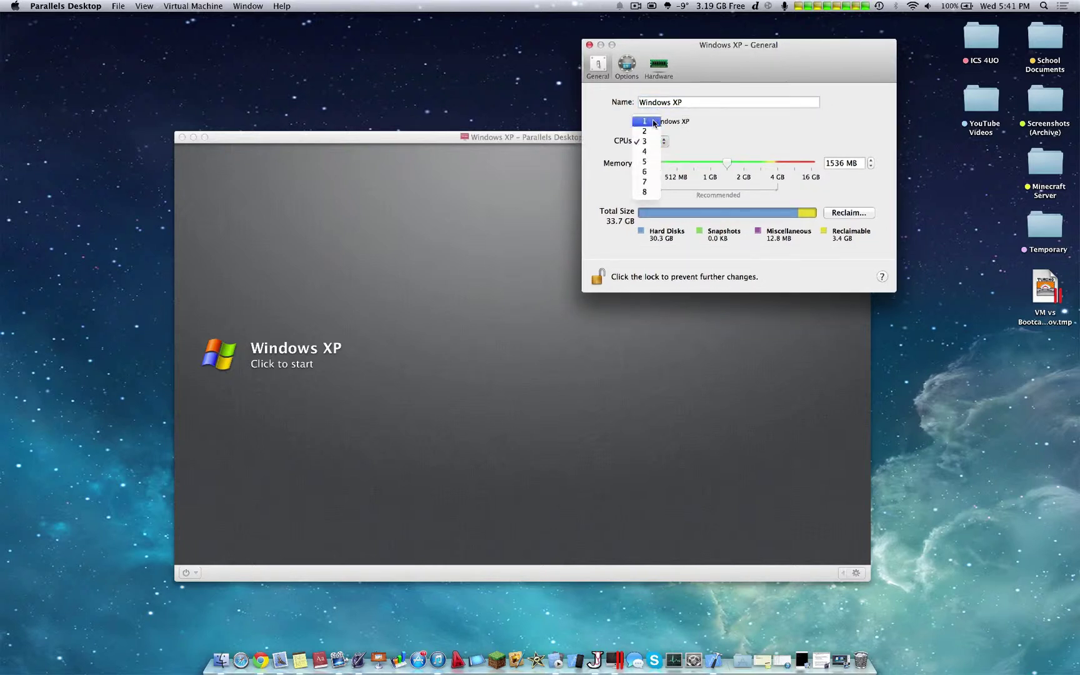
{"action": "left_click", "coordinate": [654, 121]}
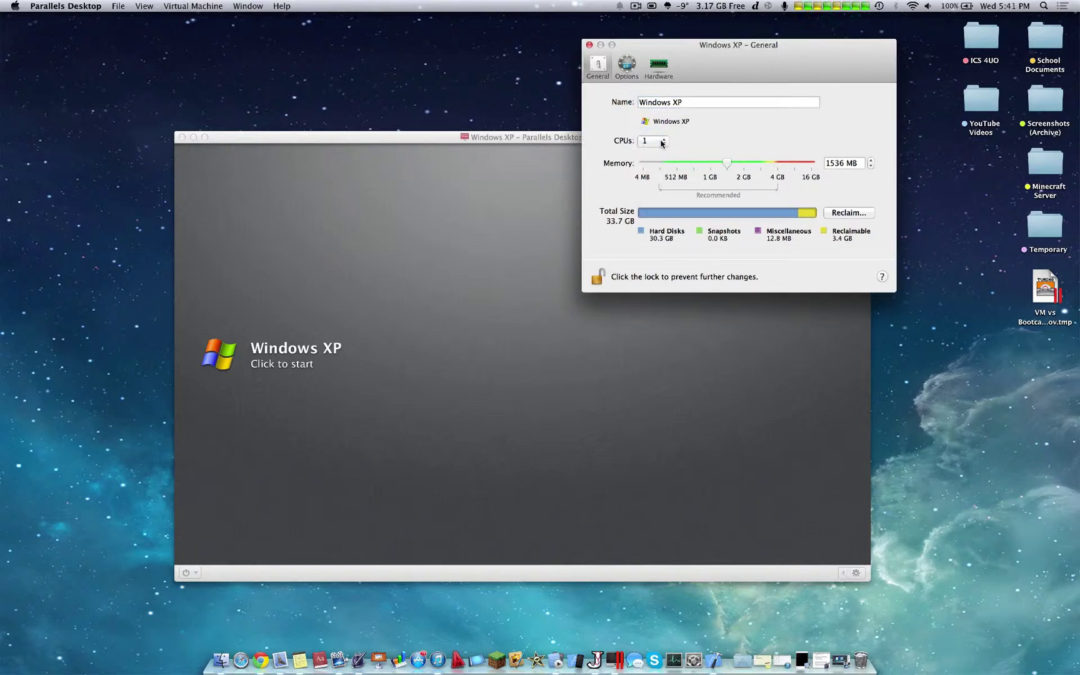
{"action": "left_click", "coordinate": [662, 143]}
{"action": "left_click", "coordinate": [657, 162]}
{"action": "mouse_move", "coordinate": [728, 169]}
{"action": "left_mouse_down"}
{"action": "mouse_move", "coordinate": [644, 169]}
{"action": "mouse_move", "coordinate": [740, 168]}
{"action": "mouse_move", "coordinate": [711, 162]}
{"action": "left_mouse_up"}
- Rearrange the windows, moving the Windows XP window left and the settings window to the upper right
{"action": "left_click_drag", "start_coordinate": [682, 68], "coordinate": [691, 131]}
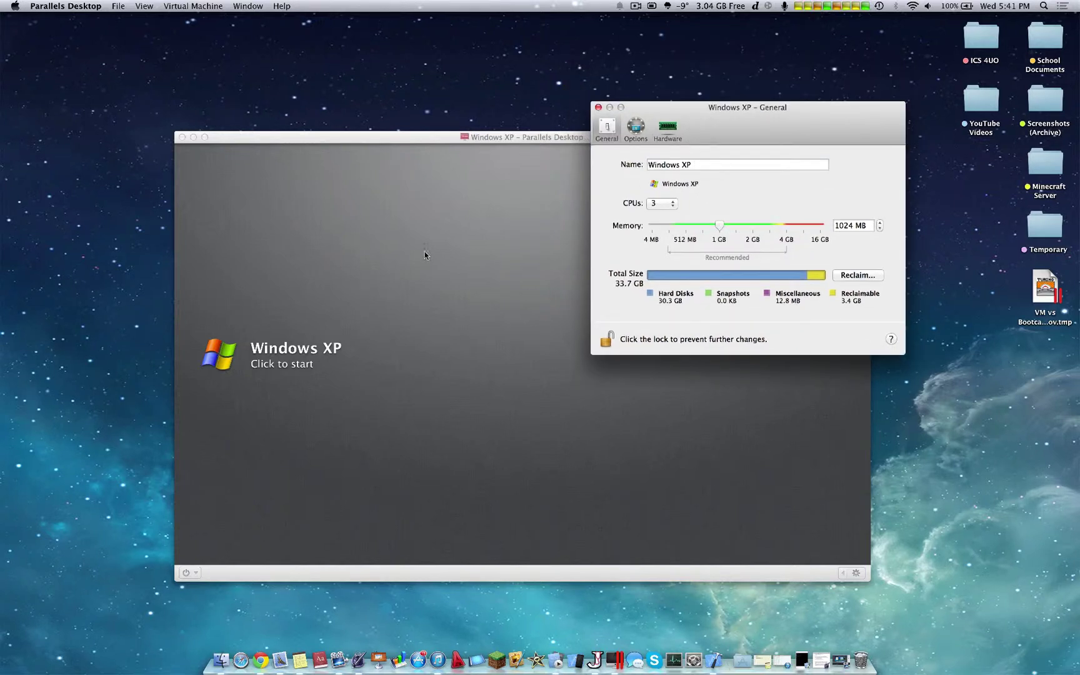
{"action": "left_click_drag", "start_coordinate": [399, 137], "coordinate": [335, 172]}
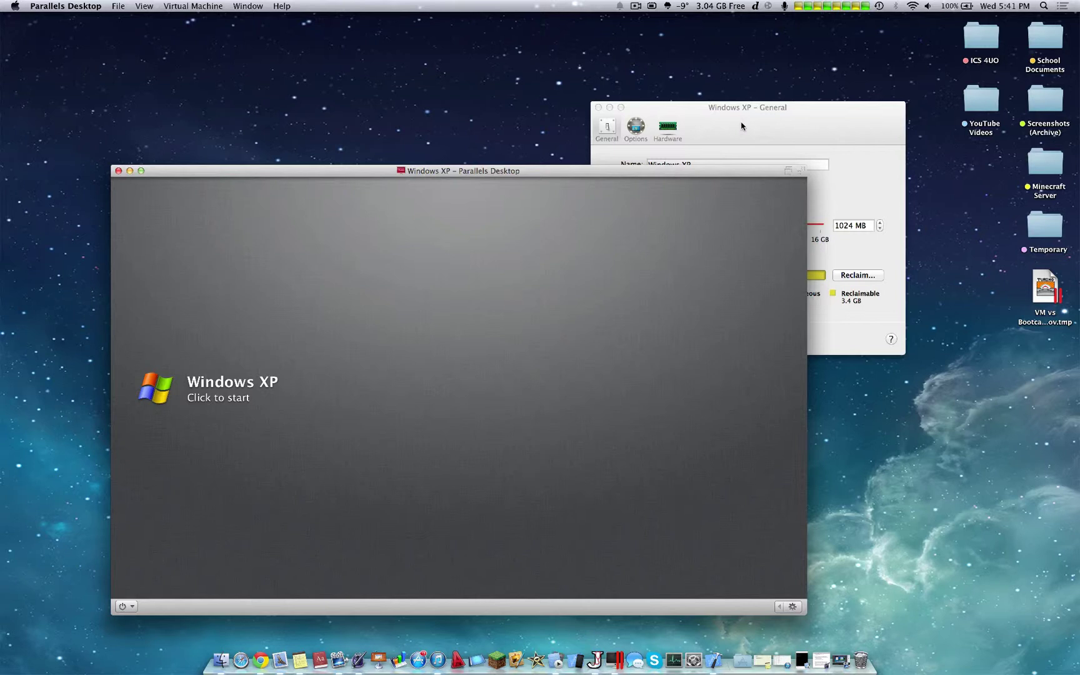
{"action": "left_click", "coordinate": [781, 112]}
{"action": "left_click_drag", "start_coordinate": [781, 111], "coordinate": [773, 88]}
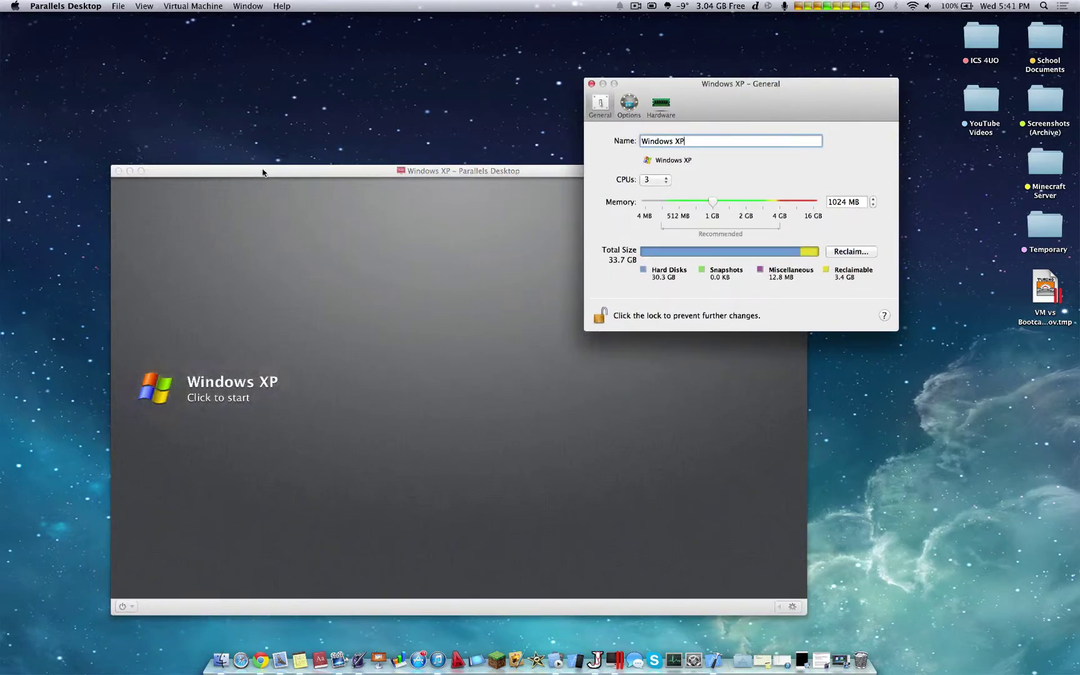
{"action": "left_click_drag", "start_coordinate": [263, 171], "coordinate": [255, 152]}
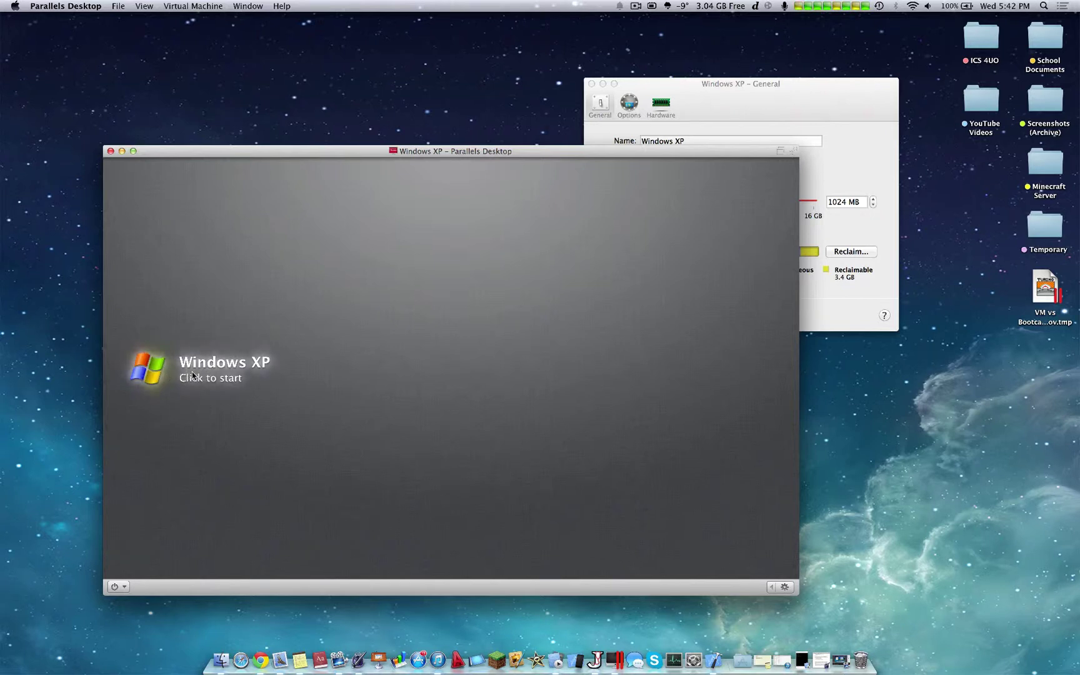
{"action": "left_click_drag", "start_coordinate": [797, 88], "coordinate": [892, 73]}
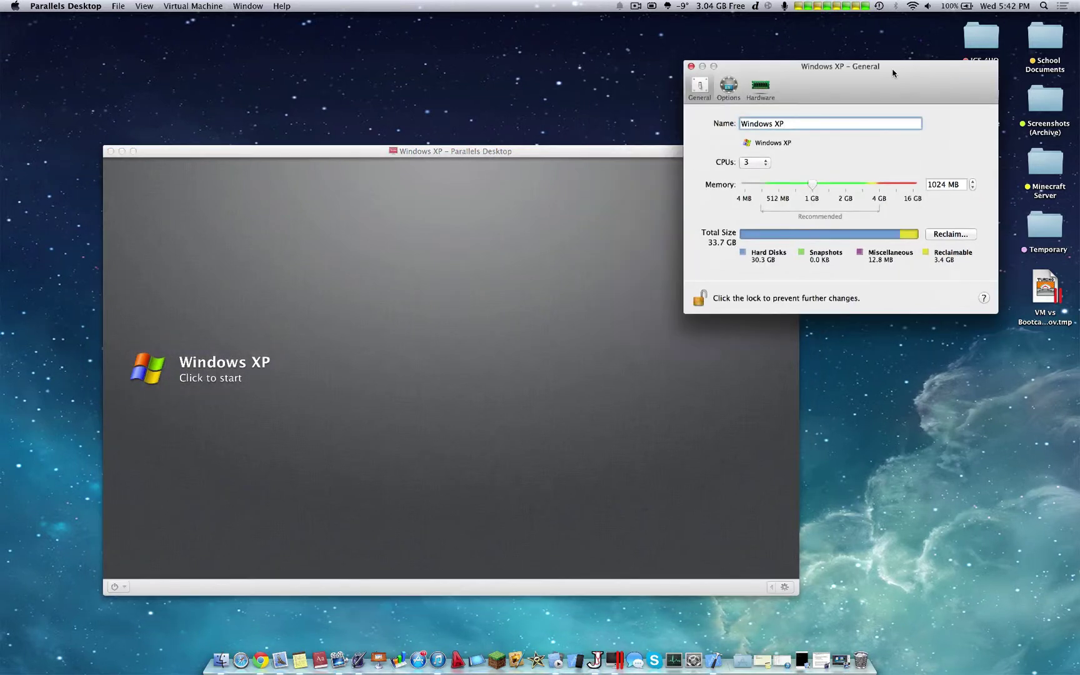
- Start the Windows XP virtual machine and shift its window up and left
{"action": "left_click", "coordinate": [155, 367]}
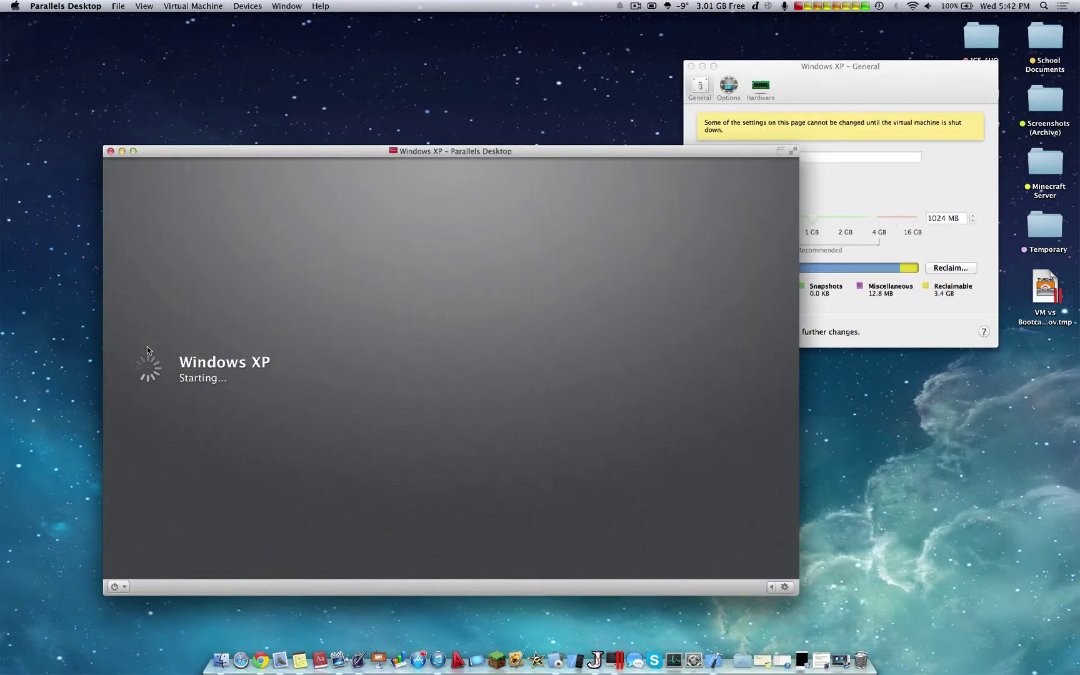
{"action": "key", "text": "ctrl+Up"}
{"action": "key", "text": "ctrl+Up"}
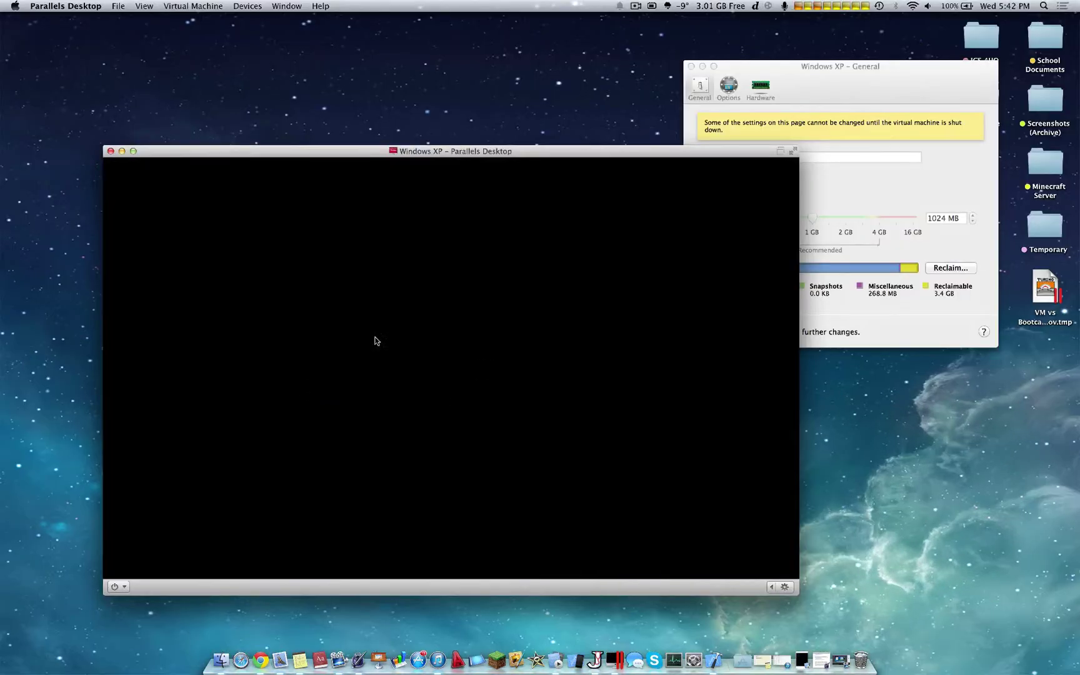
{"action": "left_click_drag", "start_coordinate": [540, 148], "coordinate": [523, 103]}
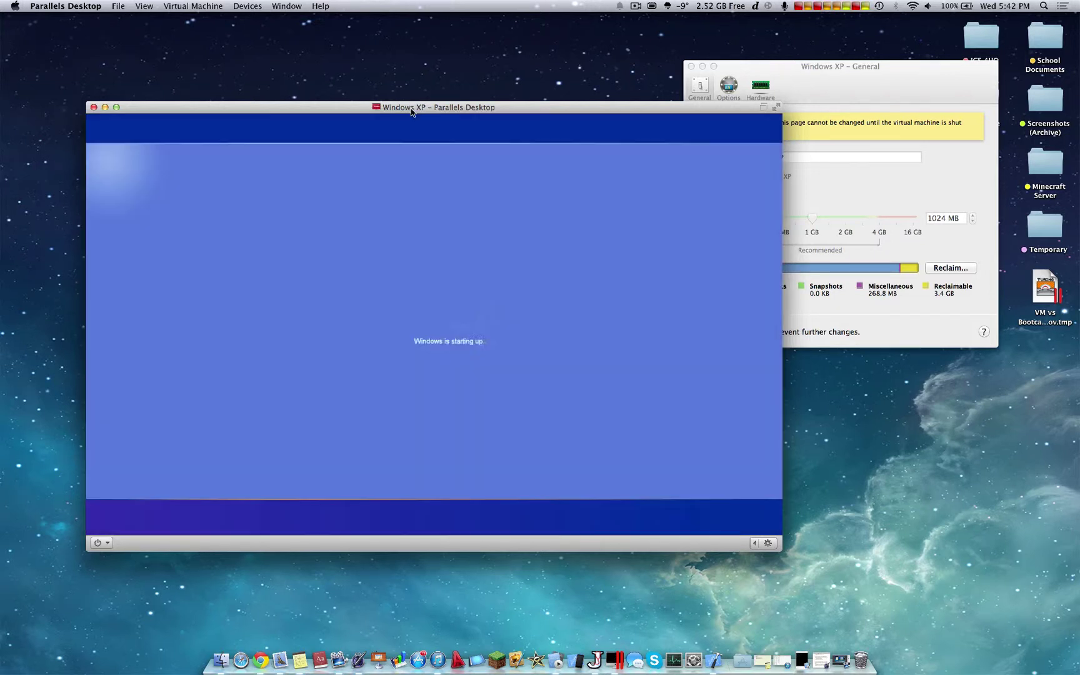
{"action": "left_click_drag", "start_coordinate": [411, 108], "coordinate": [386, 100]}
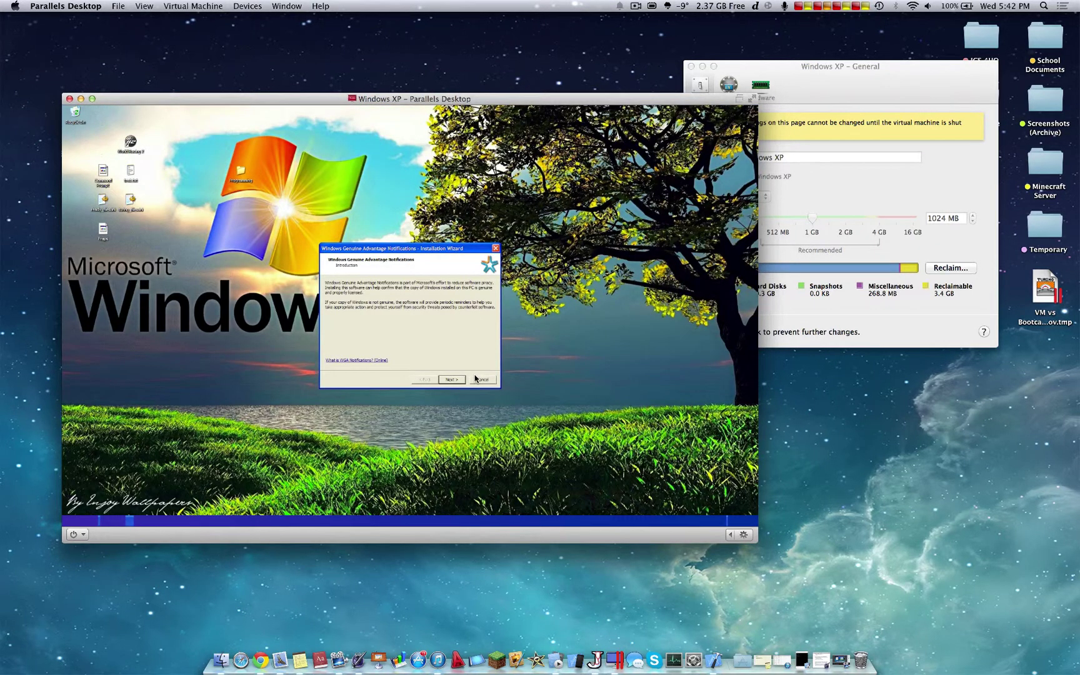
- Dismiss the System Configuration Utility message and enlarge the virtual machine window
{"action": "left_click", "coordinate": [477, 379]}
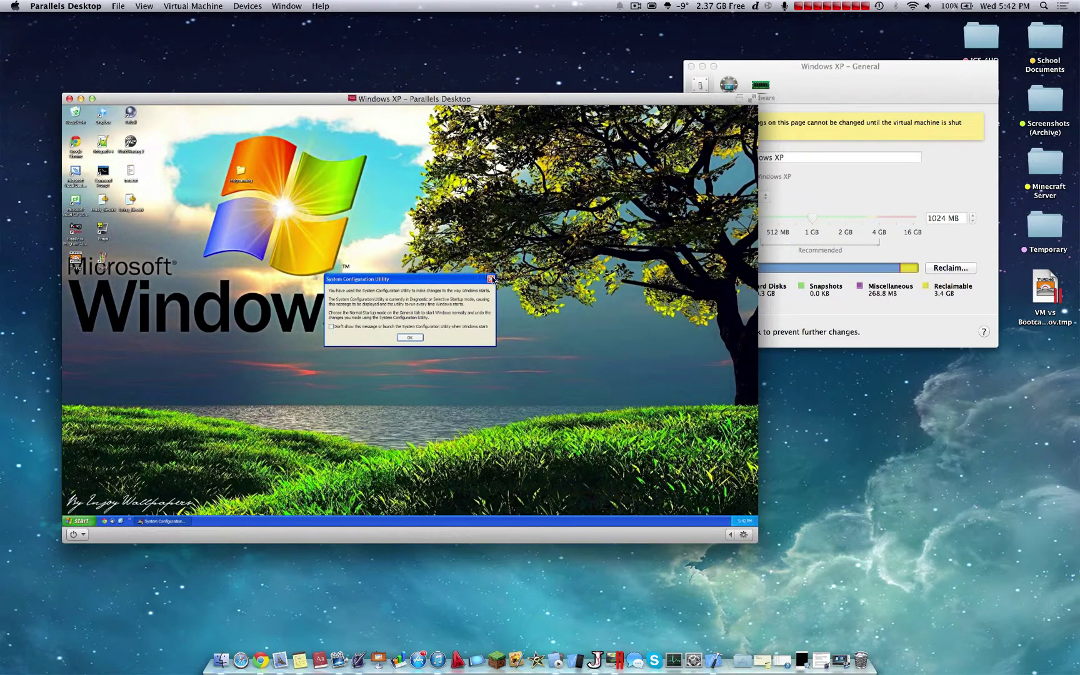
{"action": "left_click", "coordinate": [491, 279]}
{"action": "left_click", "coordinate": [439, 377]}
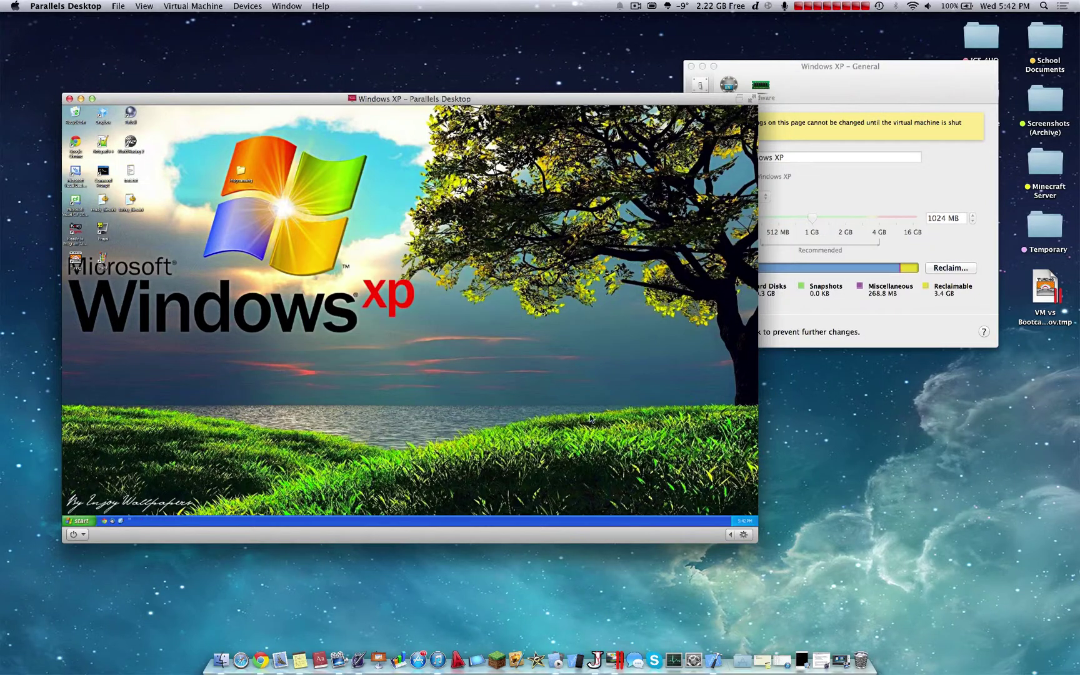
{"action": "left_click_drag", "start_coordinate": [756, 543], "coordinate": [899, 639]}
{"action": "left_click_drag", "start_coordinate": [302, 101], "coordinate": [278, 75]}
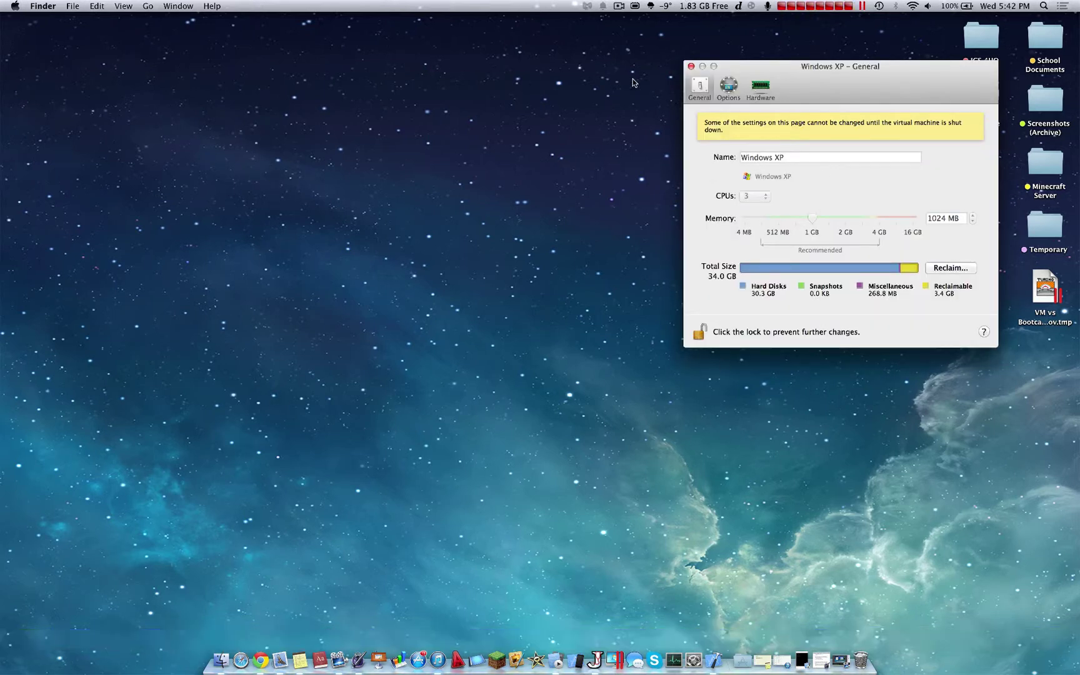
- Close the VM settings window and exit Windows Live Messenger from its menu-bar icon
{"action": "left_click", "coordinate": [691, 66]}
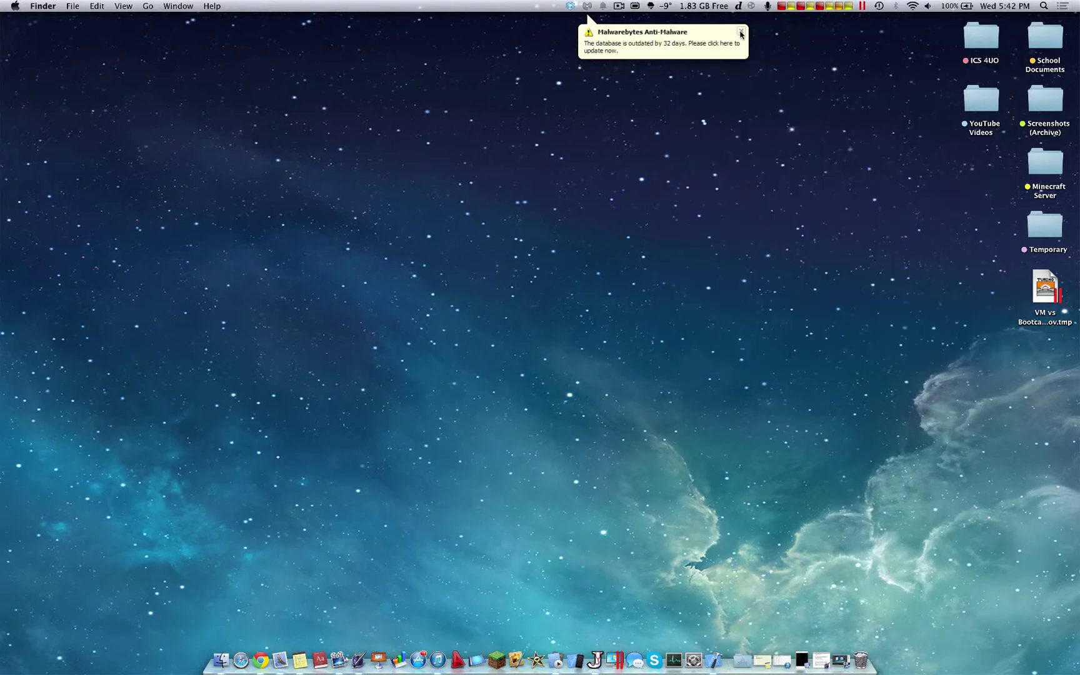
{"action": "left_click", "coordinate": [586, 8]}
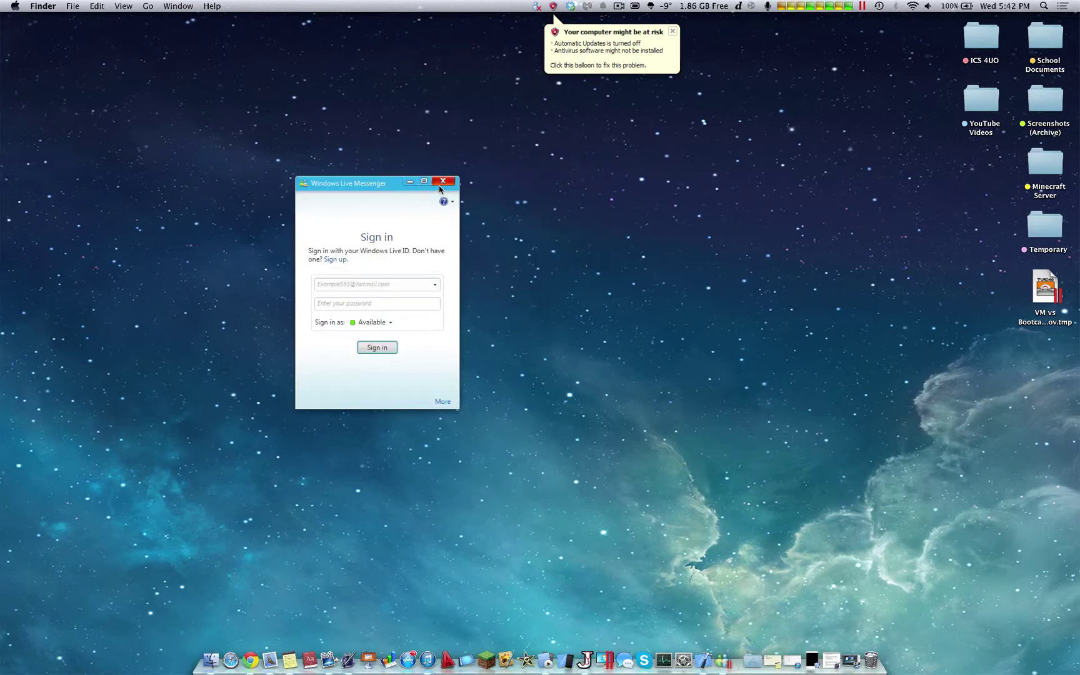
{"action": "right_click", "coordinate": [536, 6]}
{"action": "left_click", "coordinate": [456, 95]}
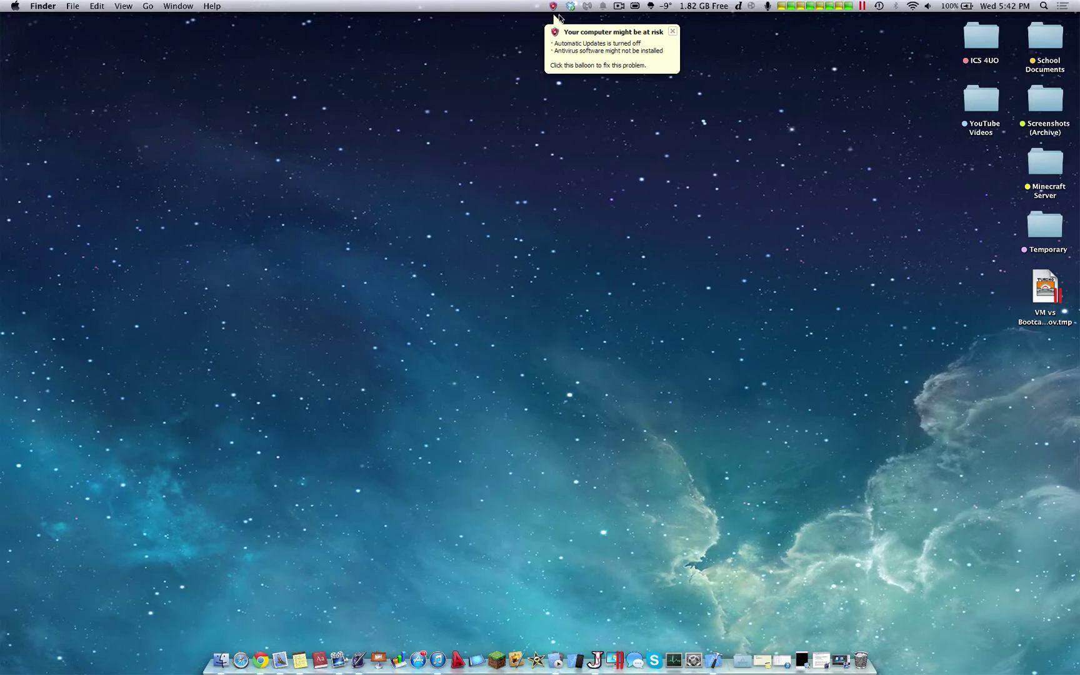
- Close the Windows Security Center windows that keep reopening until only the Mac desktop remains
{"action": "left_click", "coordinate": [645, 60]}
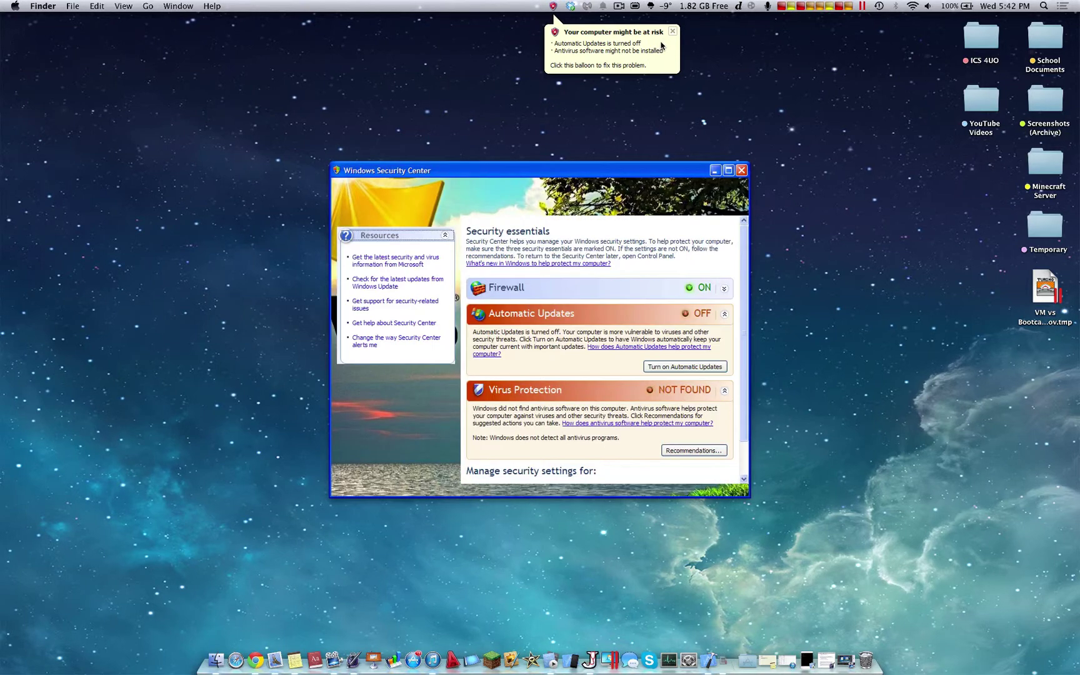
{"action": "left_click", "coordinate": [742, 170]}
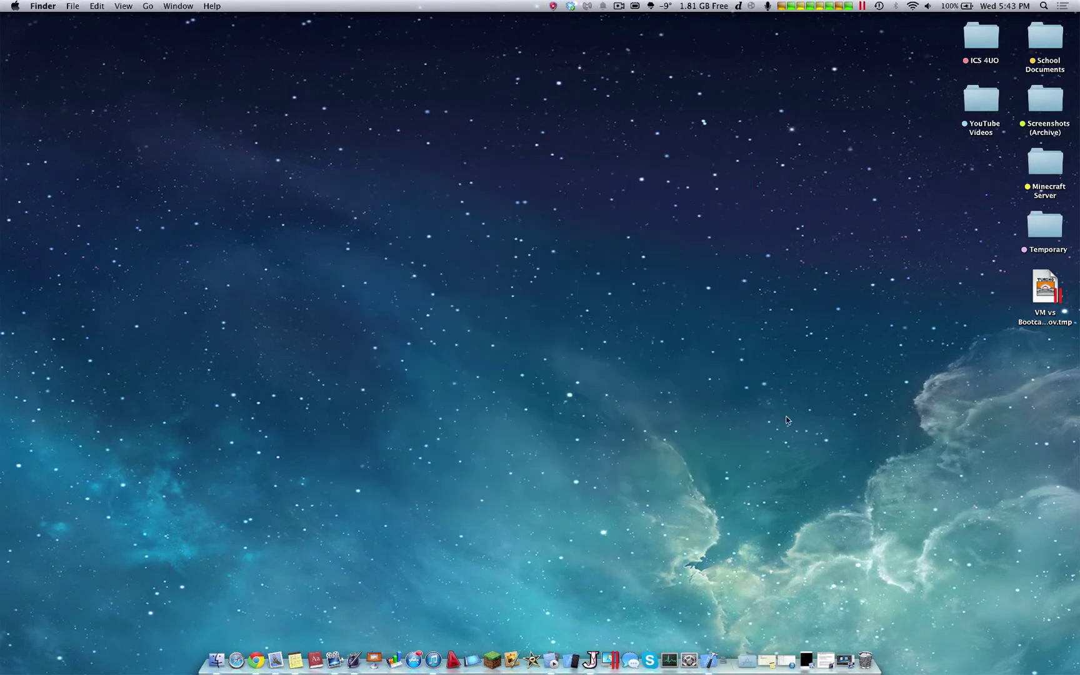
{"action": "left_click", "coordinate": [553, 6]}
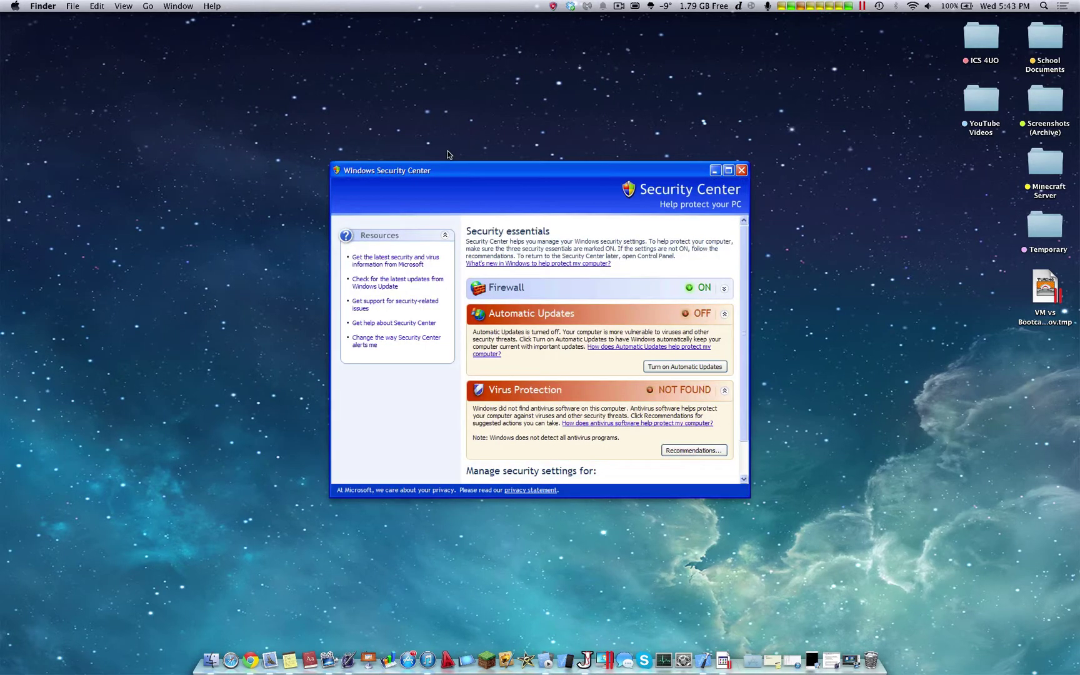
{"action": "left_click", "coordinate": [741, 170]}
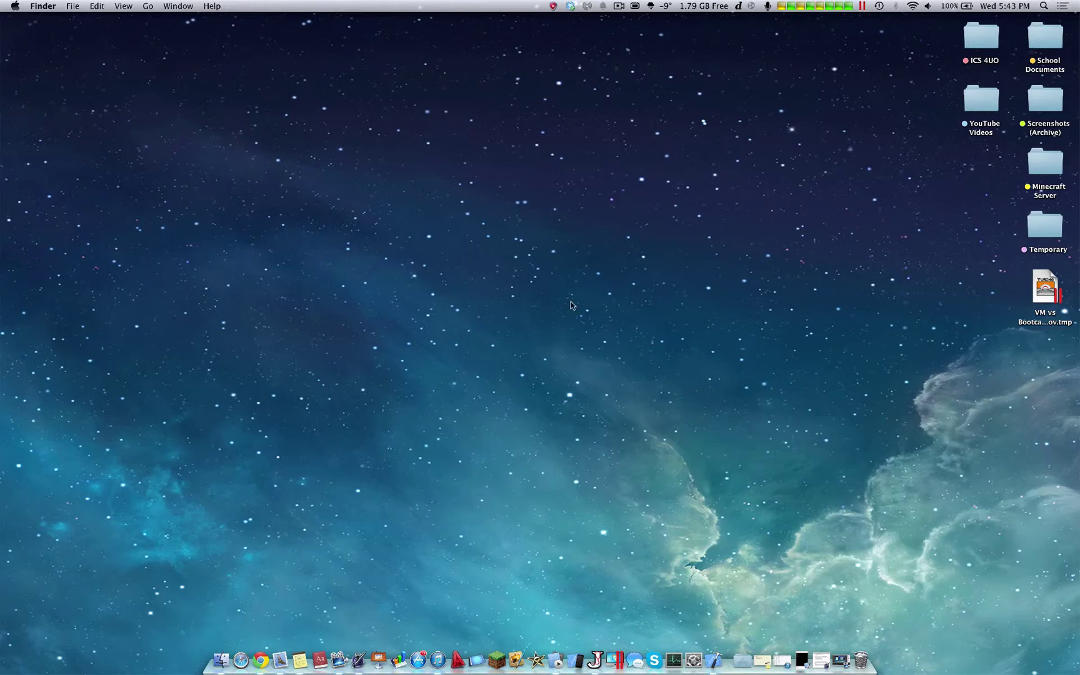
{"action": "left_click_drag", "start_coordinate": [303, 111], "coordinate": [806, 517]}
{"action": "left_click", "coordinate": [554, 7]}
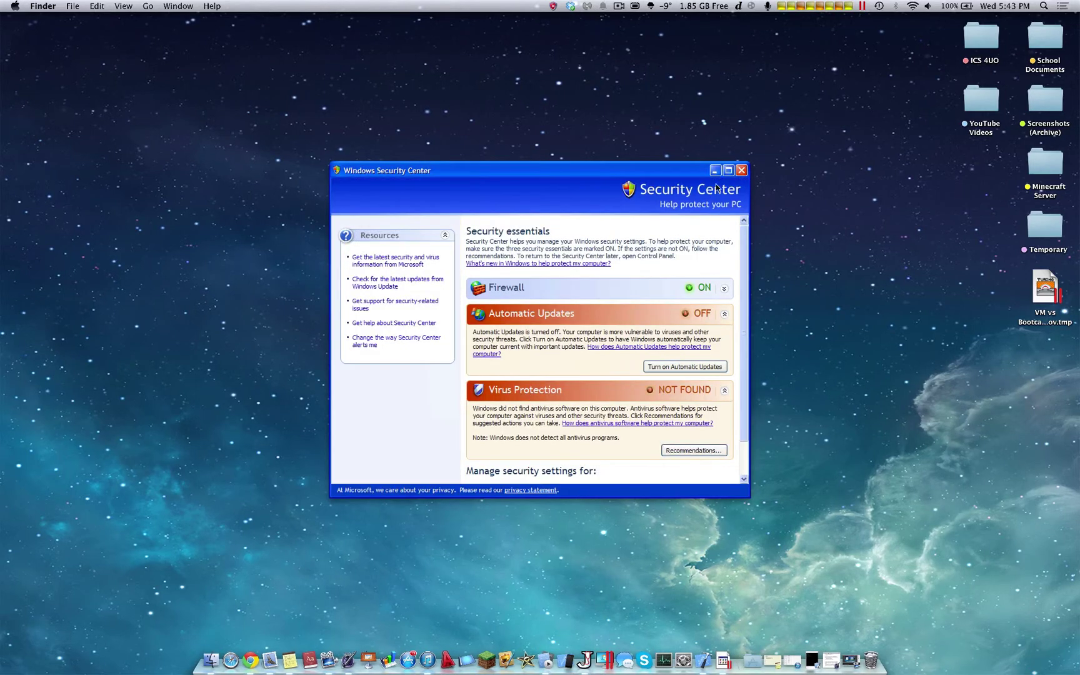
{"action": "left_click", "coordinate": [740, 171]}
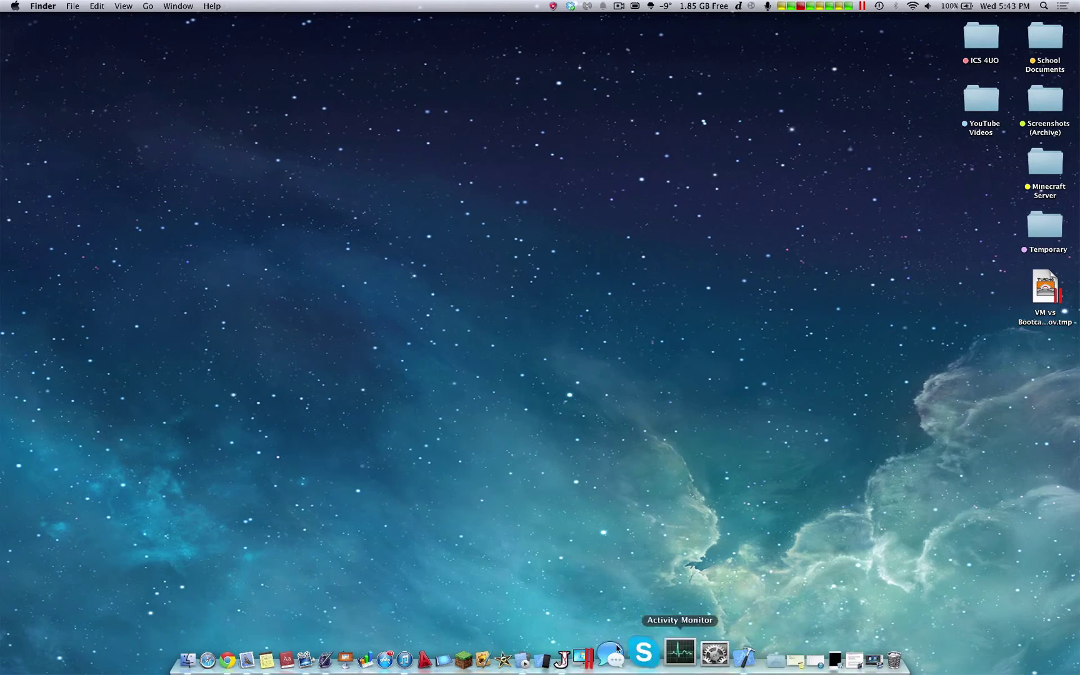
- Launch Google Chrome from the Windows XP Start menu, restore it down, and centre it on screen
{"action": "left_click", "coordinate": [620, 648]}
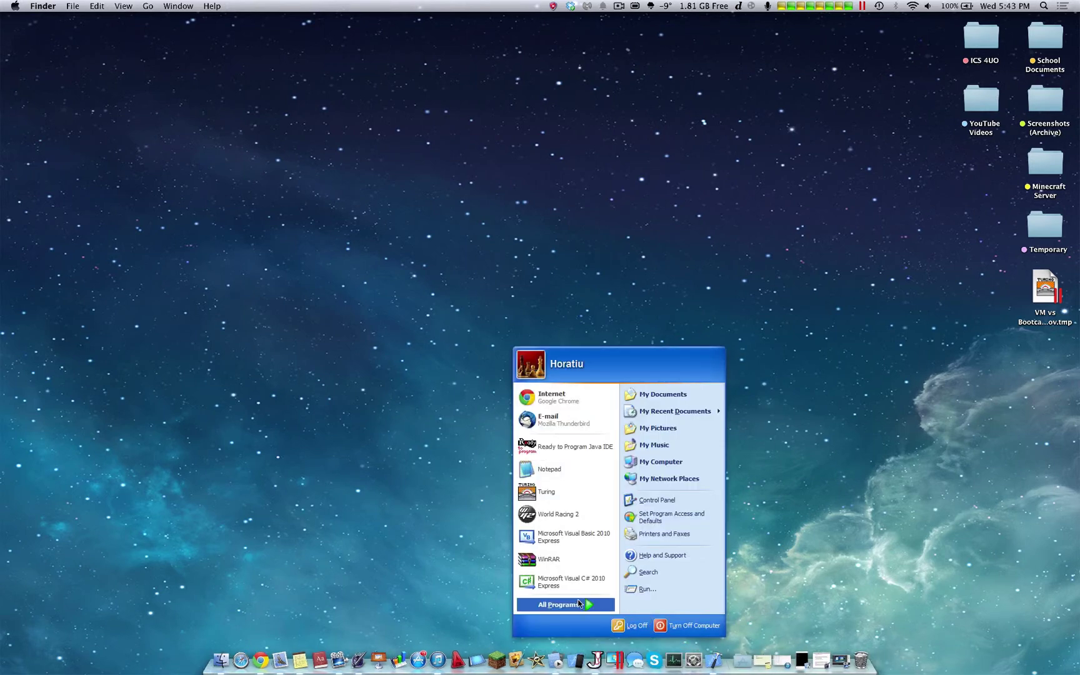
{"action": "left_click", "coordinate": [570, 392]}
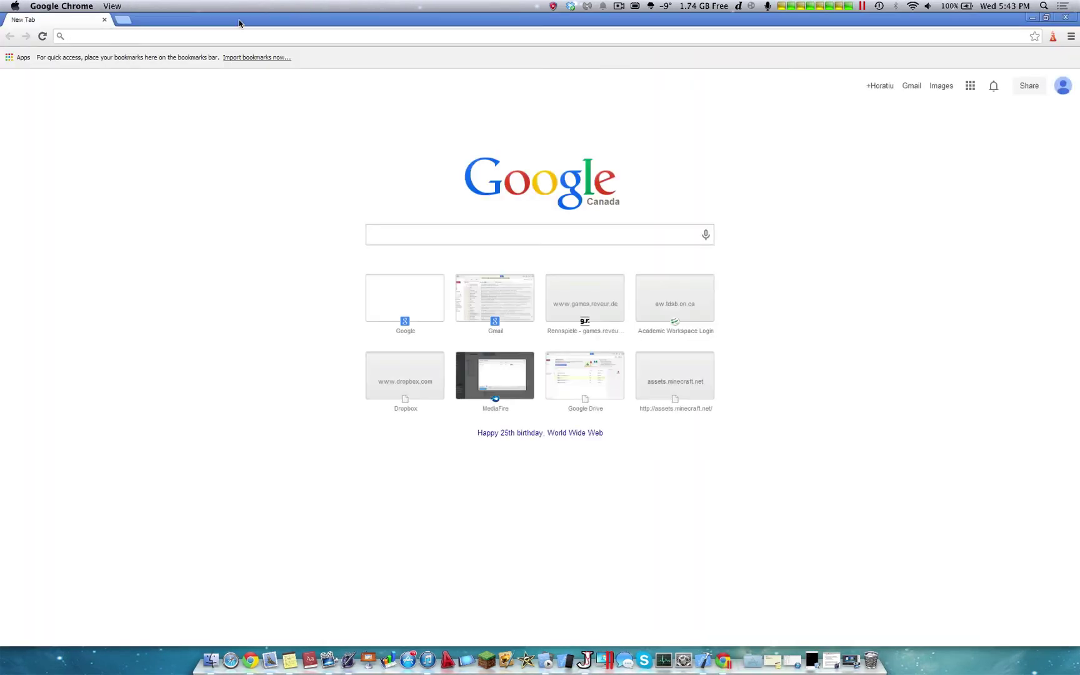
{"action": "left_click", "coordinate": [1046, 17]}
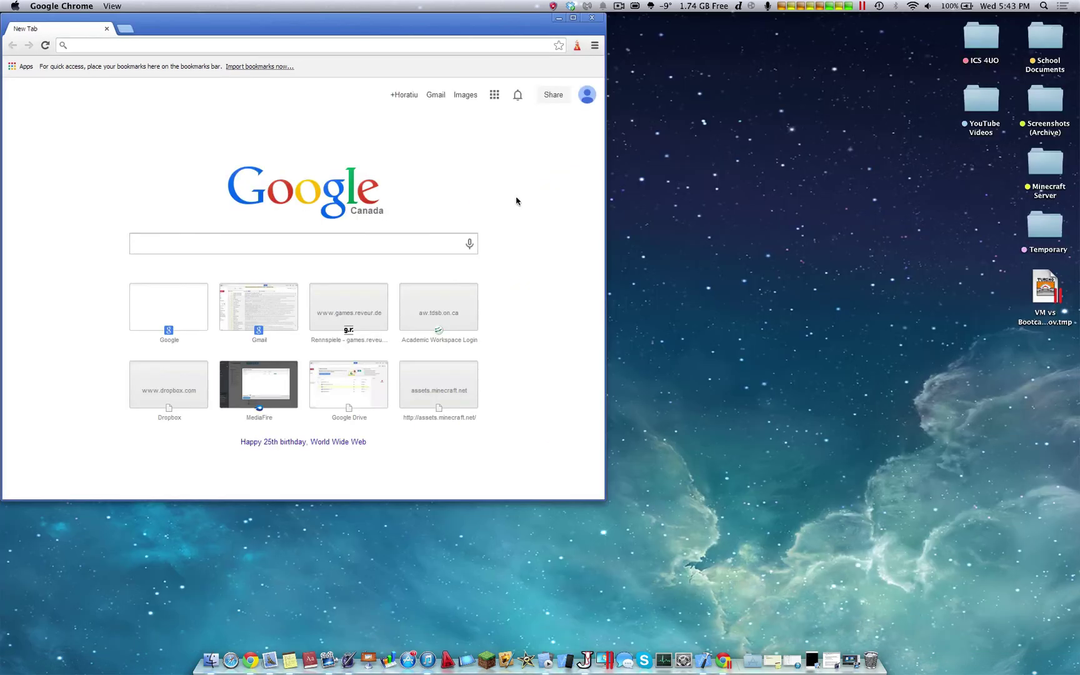
{"action": "left_click_drag", "start_coordinate": [527, 28], "coordinate": [755, 186]}
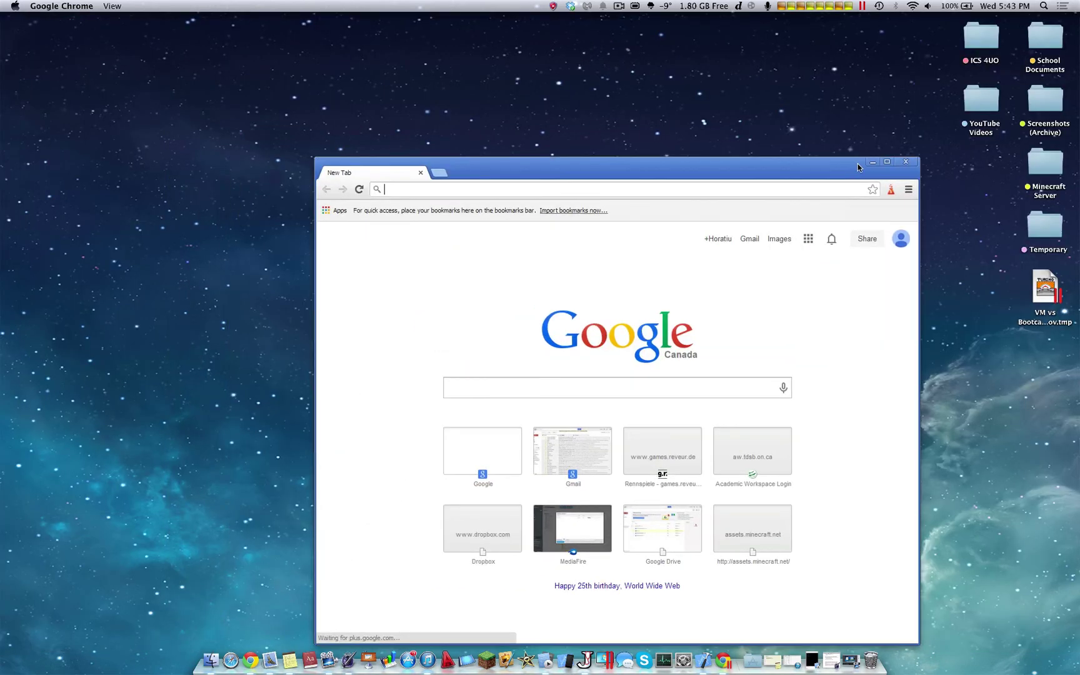